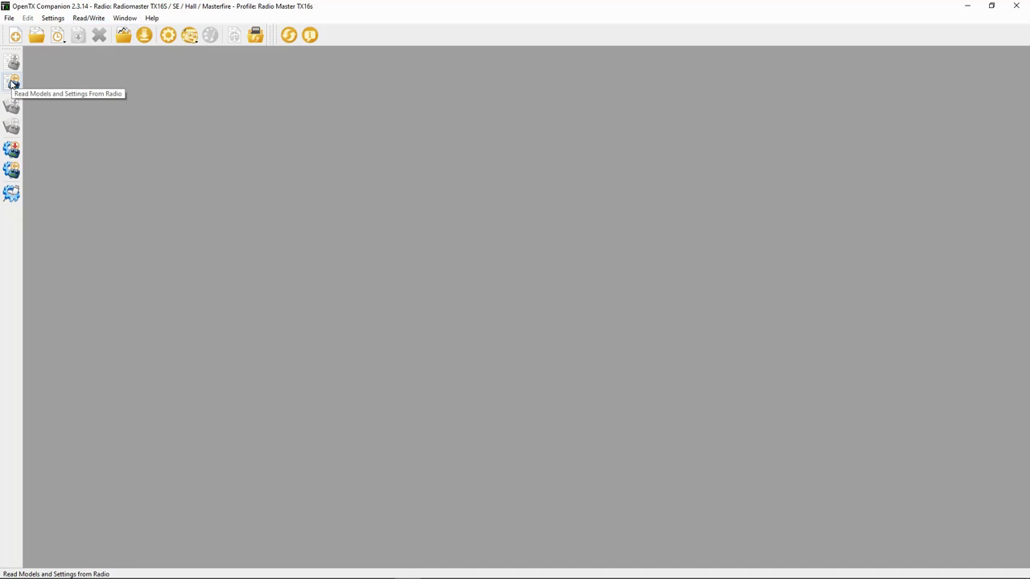
# Read the models and settings from the radio and add a new model at the end of the Other category.
pyautogui.click(13, 83)
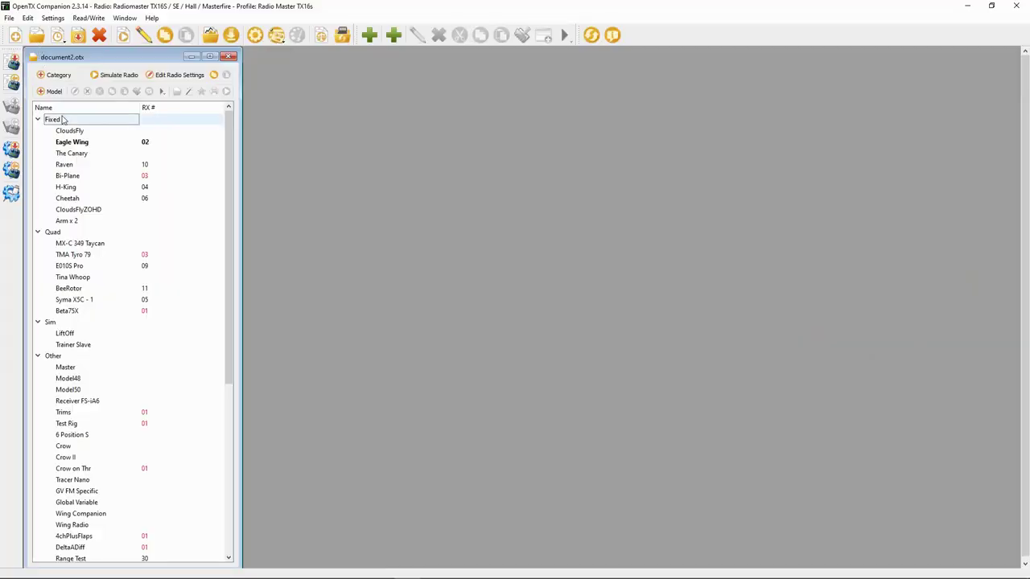
pyautogui.scroll(-8, 85, 218)
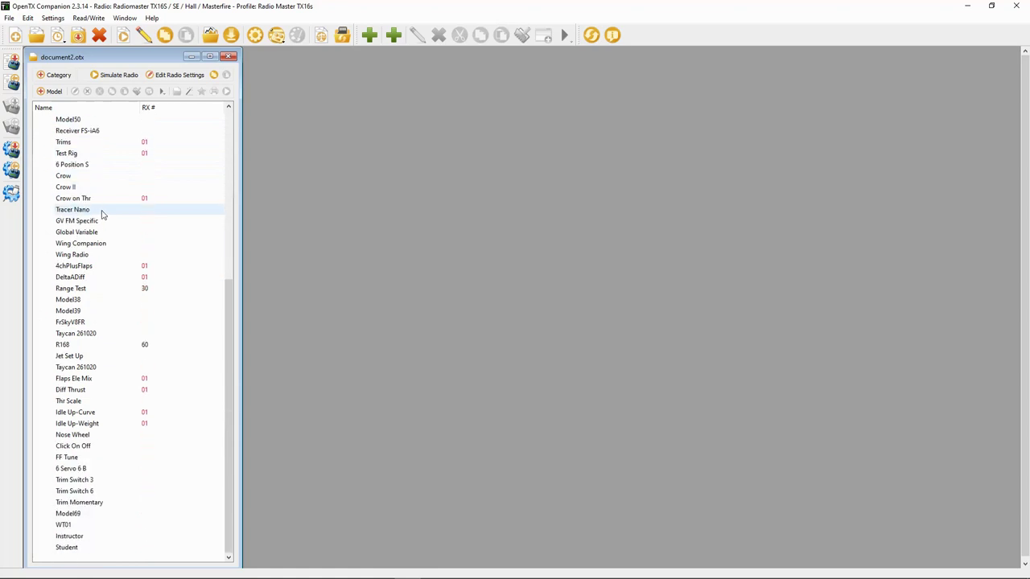
pyautogui.rightClick(182, 539)
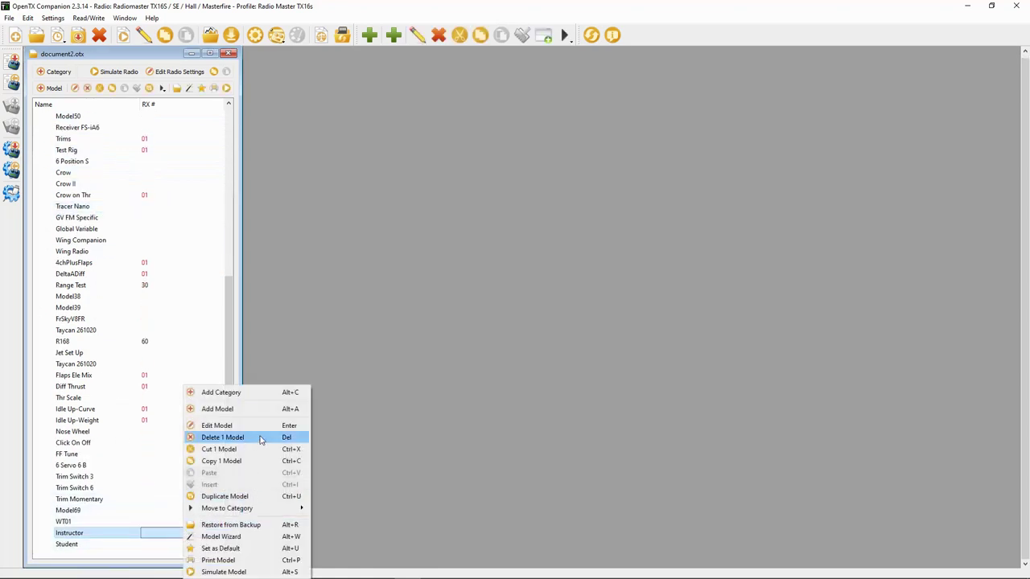
pyautogui.click(241, 409)
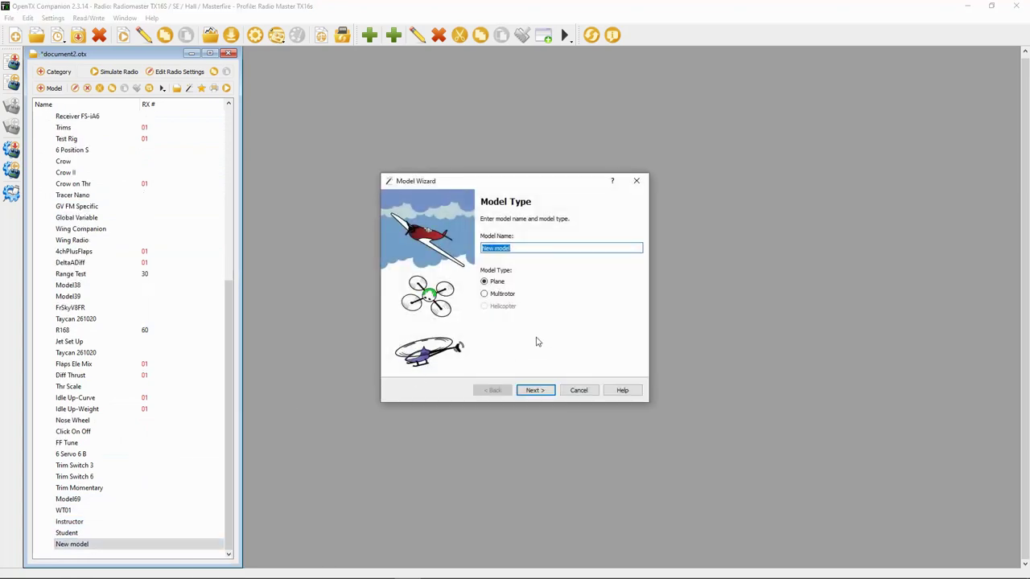
# Name the new model Back Up, keep the Plane type with no additional options, and complete the model wizard.
pyautogui.write('B')
pyautogui.click(536, 391)
pyautogui.click(536, 390)
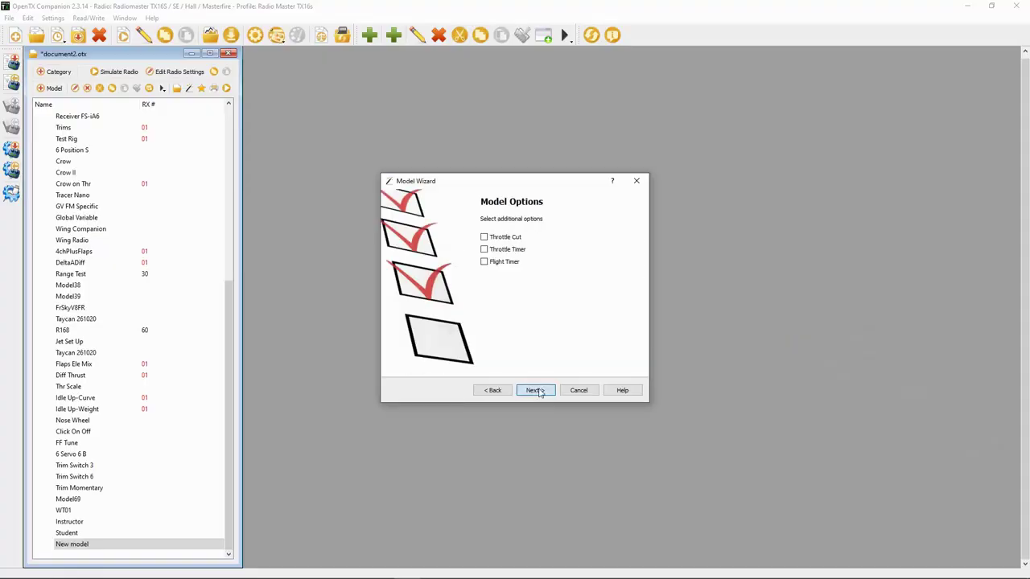
pyautogui.click(537, 390)
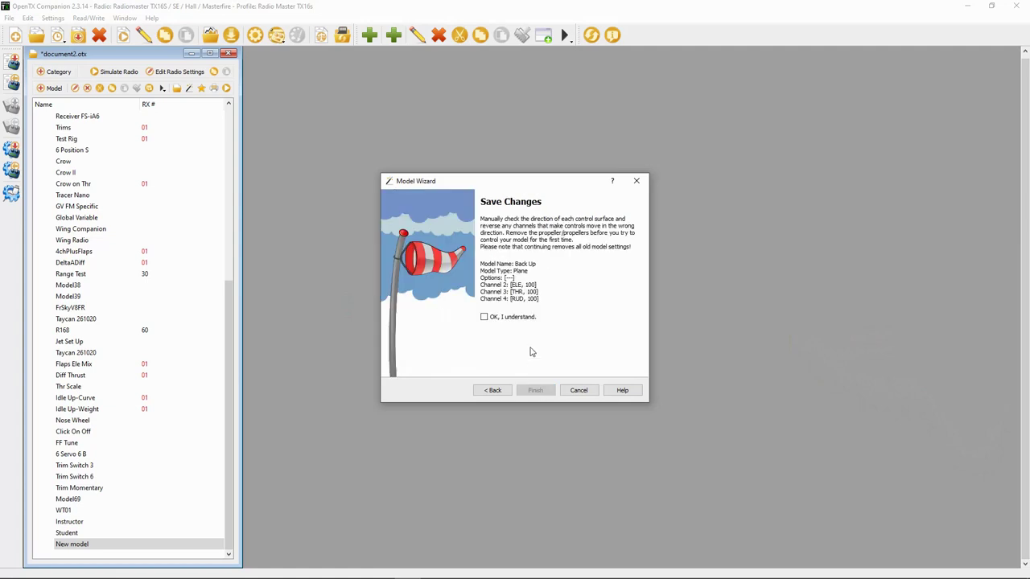
pyautogui.click(485, 318)
pyautogui.click(524, 390)
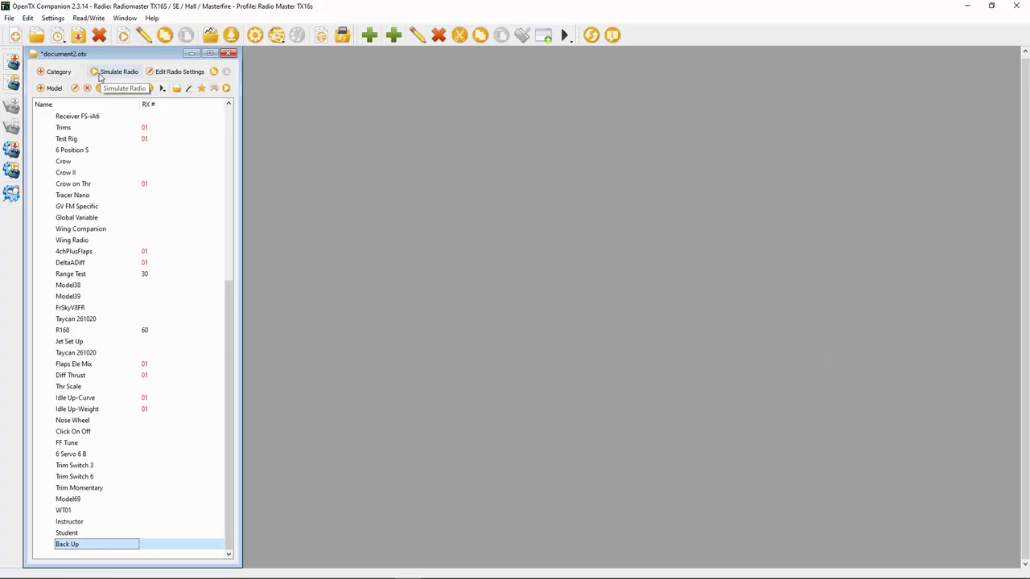
# Save the radio's models under the existing backup name TX16S 161121.otx, replacing that file.
pyautogui.click(11, 19)
pyautogui.click(45, 69)
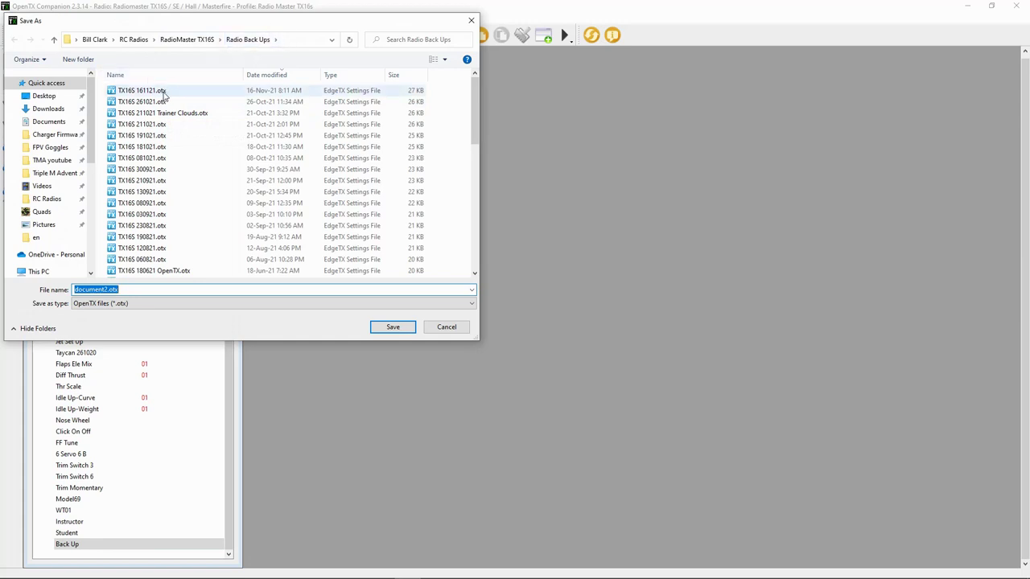
pyautogui.click(162, 94)
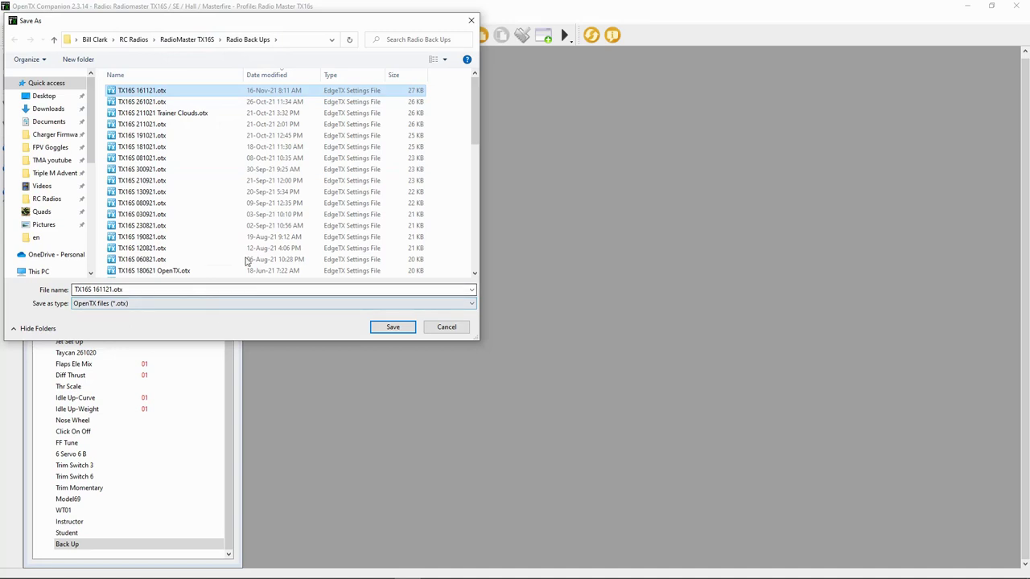
pyautogui.click(400, 329)
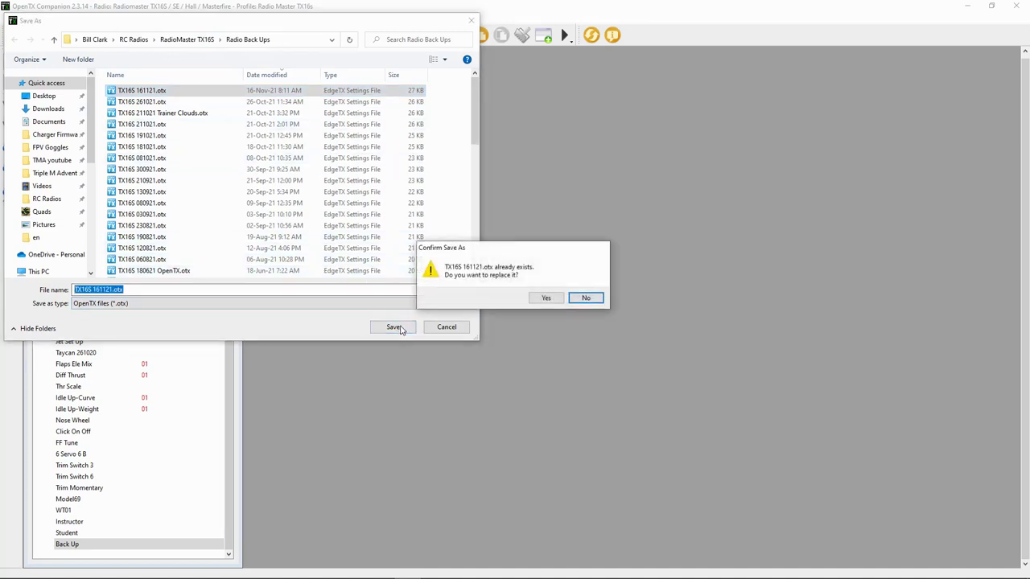
pyautogui.click(547, 298)
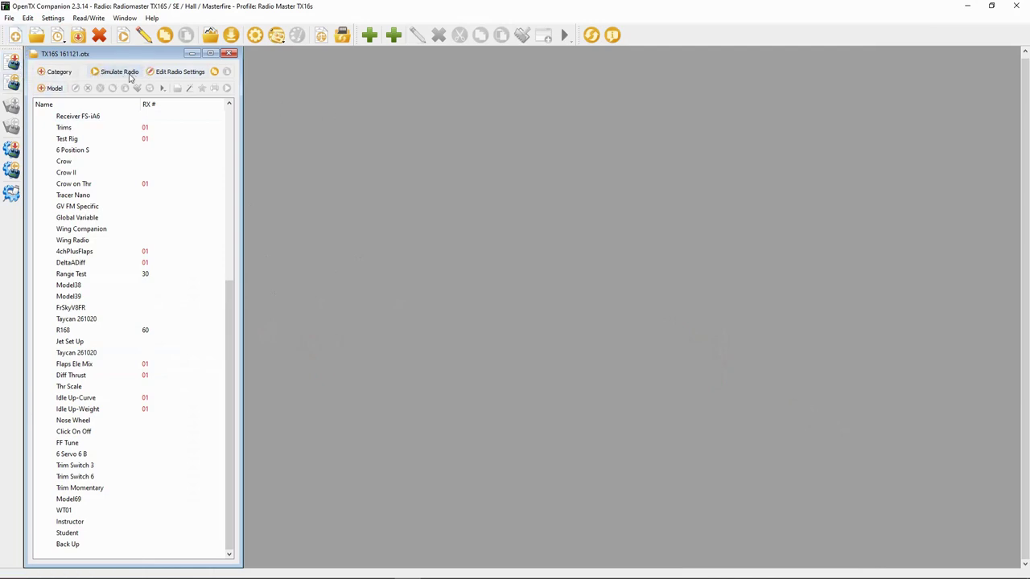
# Open Jumper T16 090121 AETR.otx from the Jumper T16 Radio Back Ups folder and convert it for the current radio type.
pyautogui.click(9, 18)
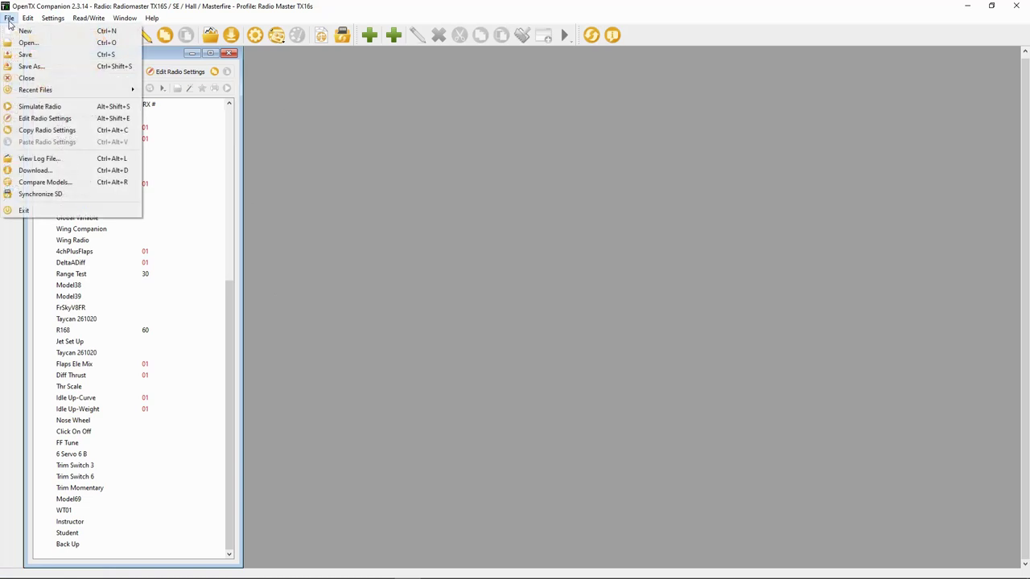
pyautogui.click(50, 42)
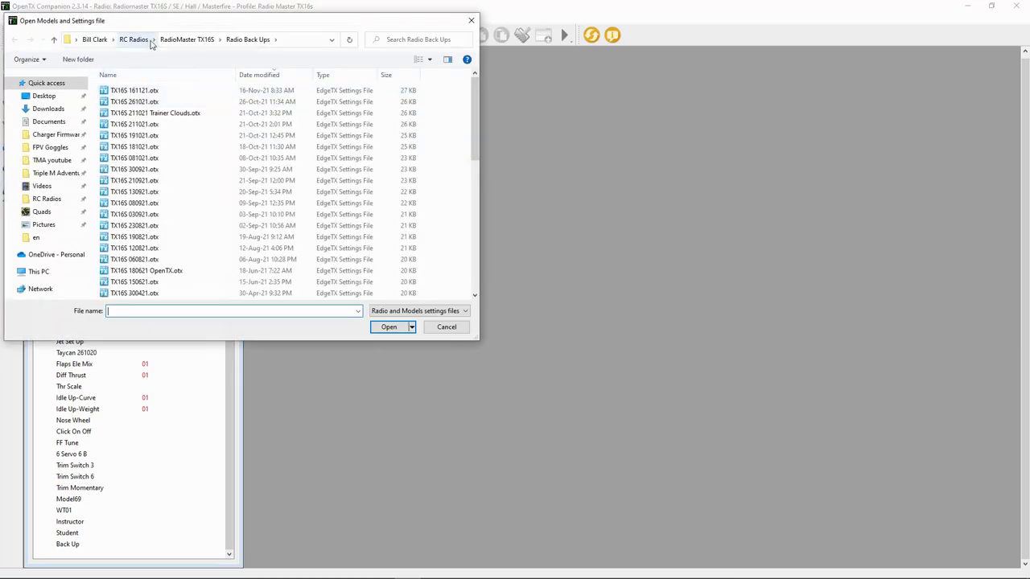
pyautogui.click(143, 39)
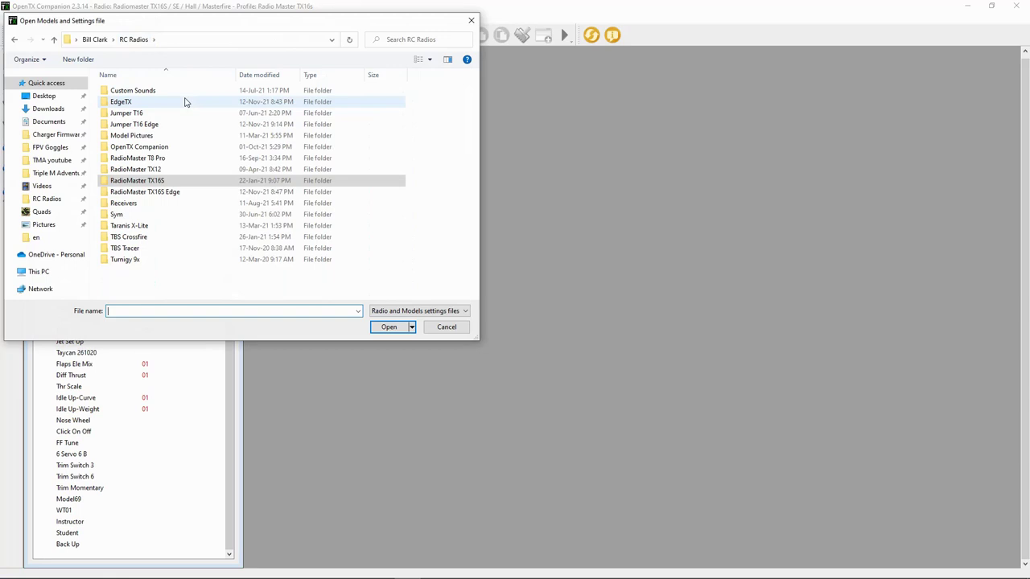
pyautogui.doubleClick(145, 114)
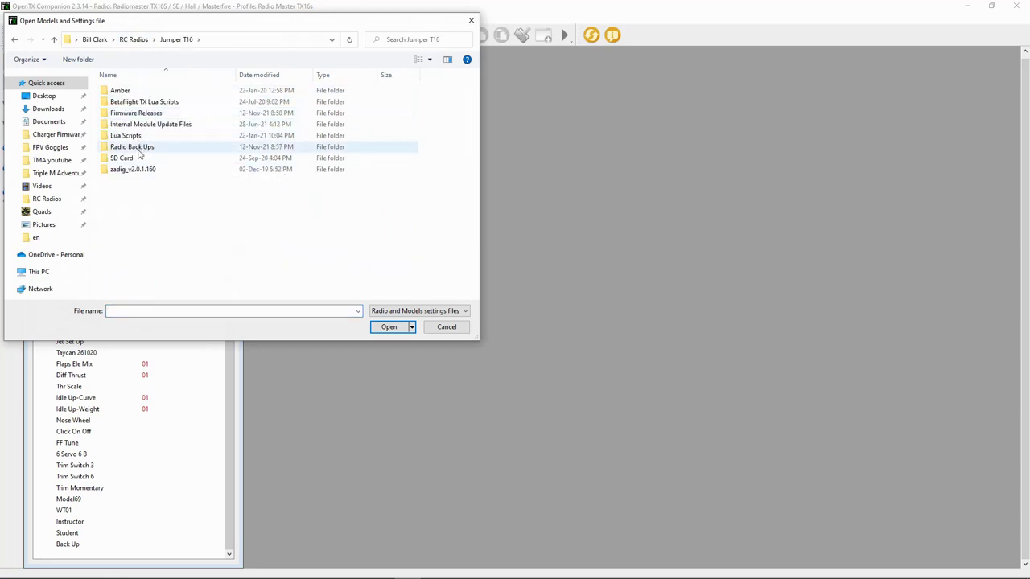
pyautogui.doubleClick(139, 149)
pyautogui.doubleClick(149, 91)
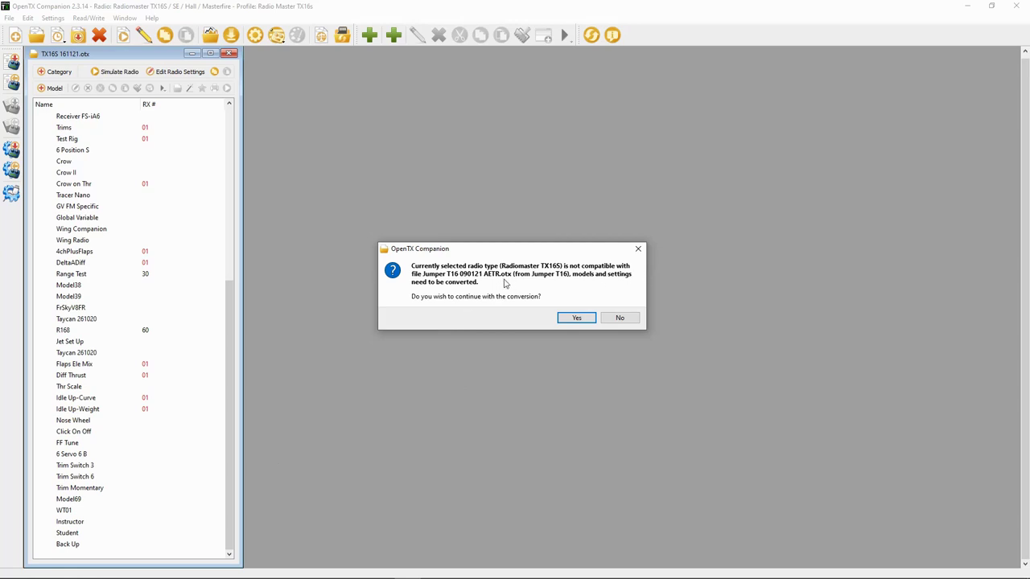
pyautogui.click(579, 319)
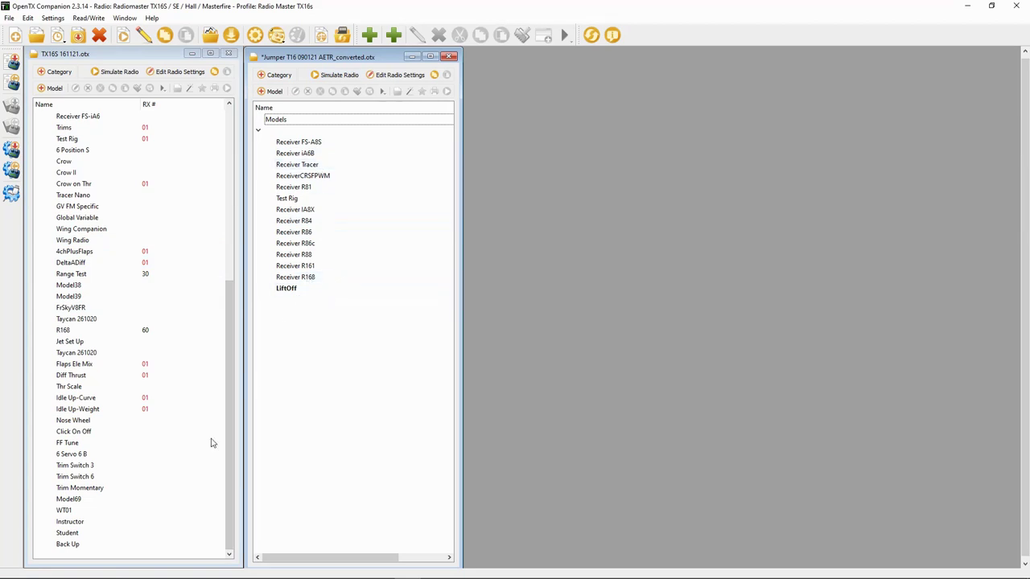
# Copy the Receiver Tracer model from the converted Jumper T16 file into the Other category of TX16S 161121.otx.
pyautogui.scroll(-1, 161, 483)
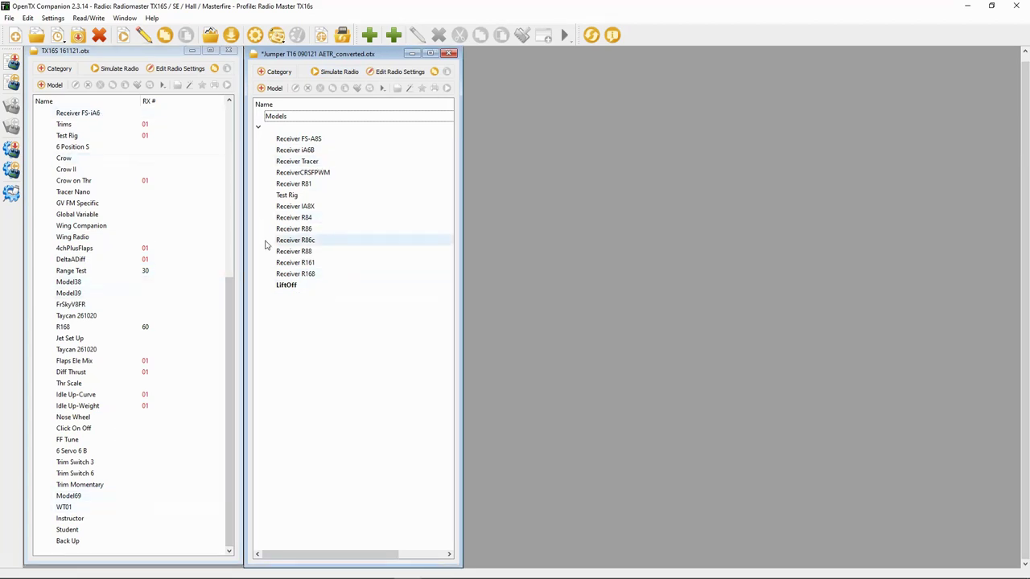
pyautogui.click(298, 161)
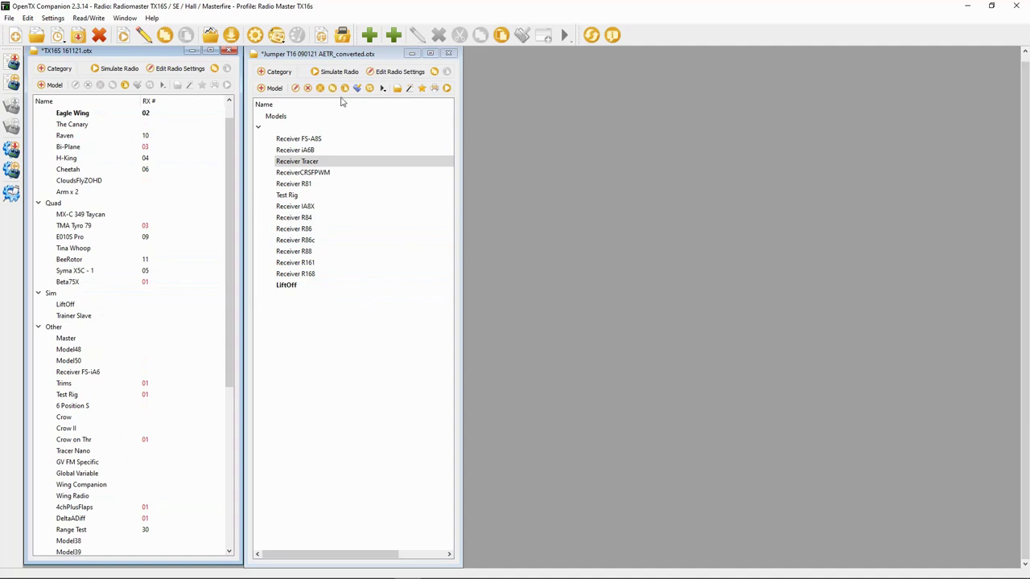
pyautogui.rightClick(318, 165)
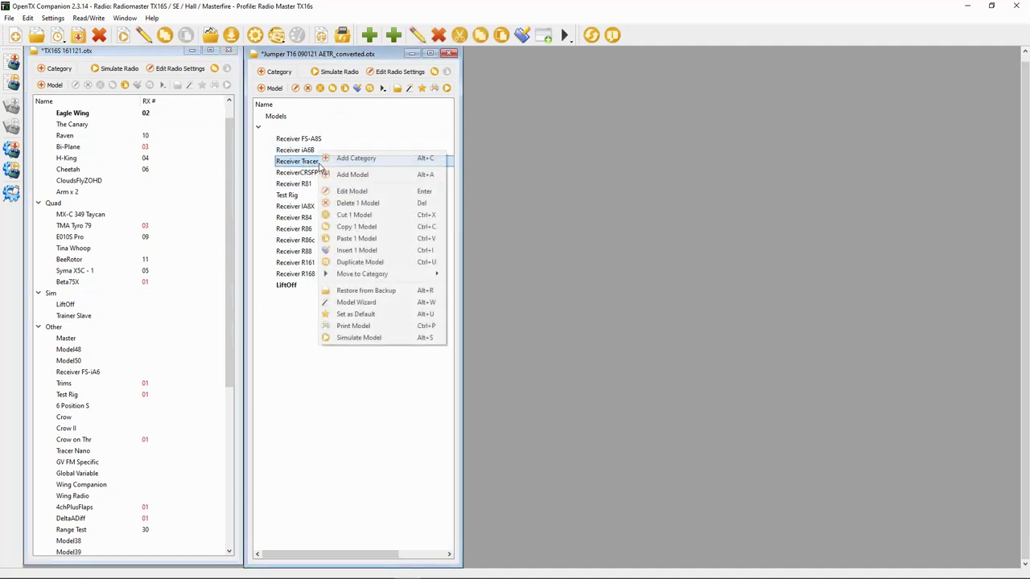
pyautogui.click(368, 228)
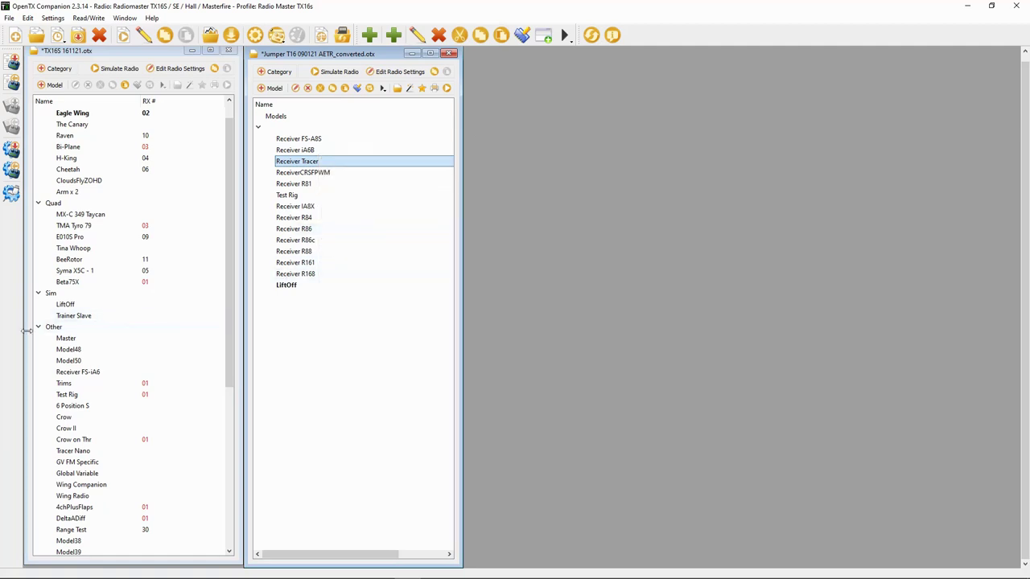
pyautogui.click(60, 329)
pyautogui.rightClick(94, 333)
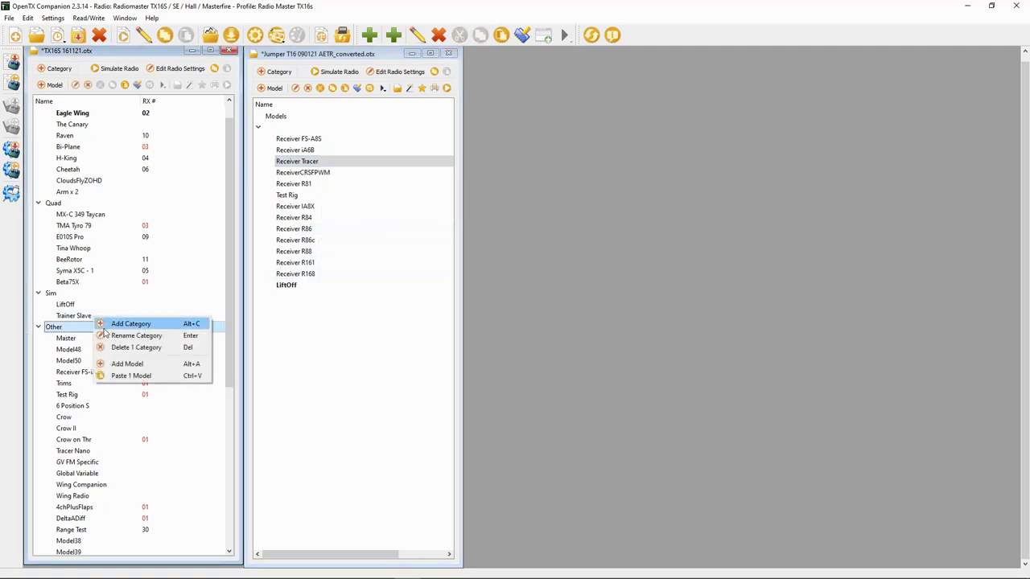
pyautogui.click(173, 377)
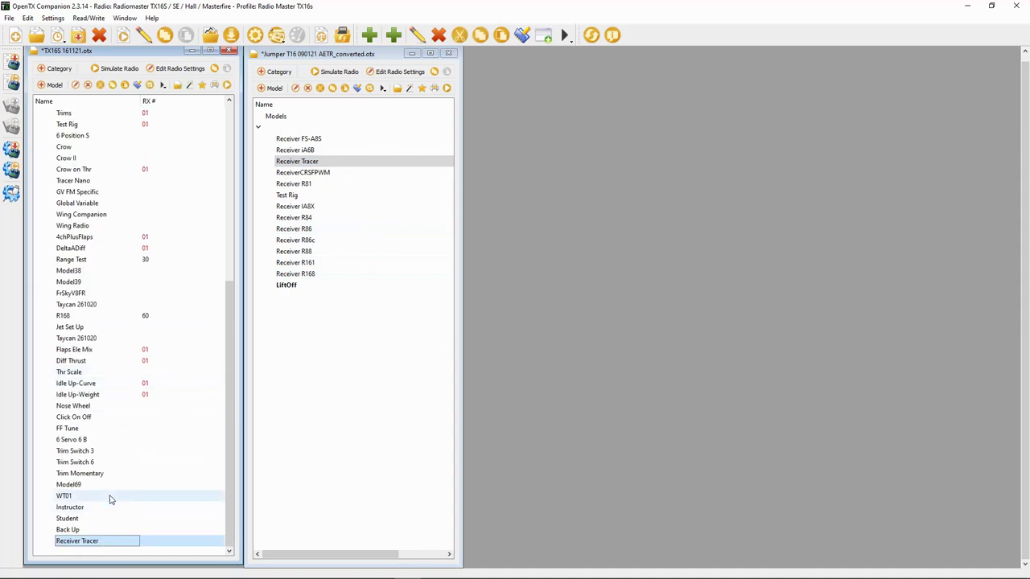
pyautogui.scroll(1, 169, 267)
pyautogui.scroll(4, 169, 268)
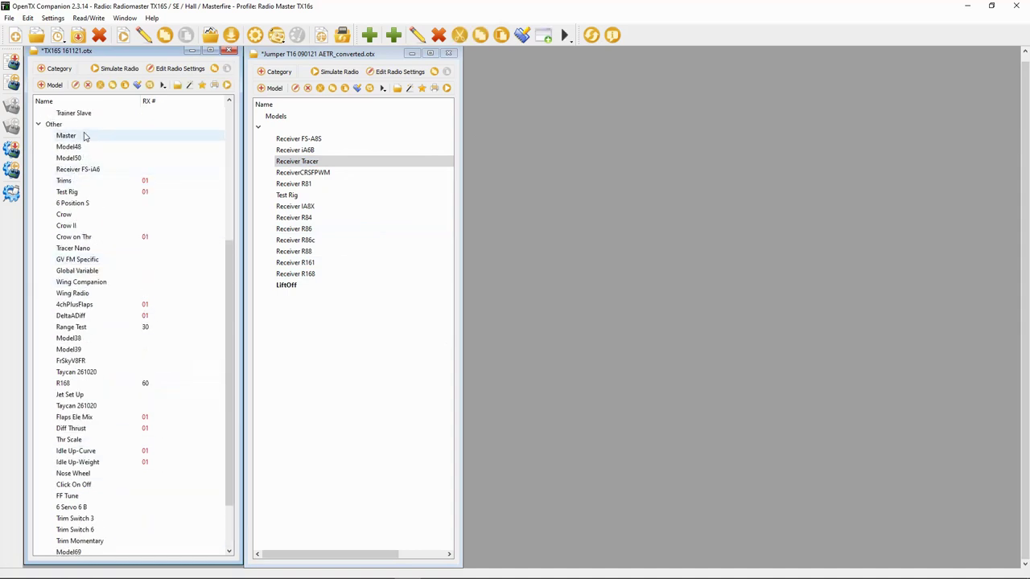
pyautogui.scroll(-2, 193, 318)
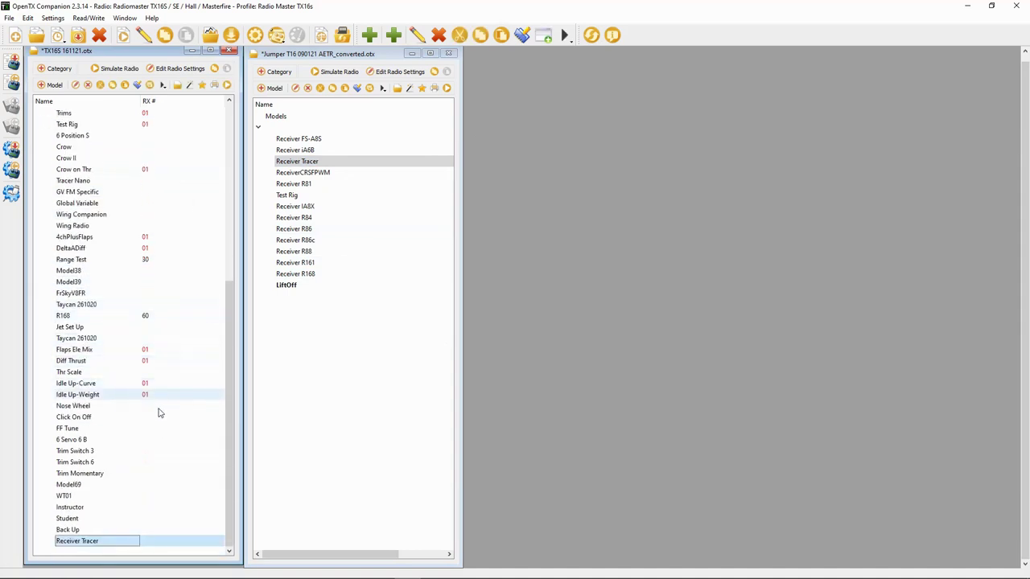